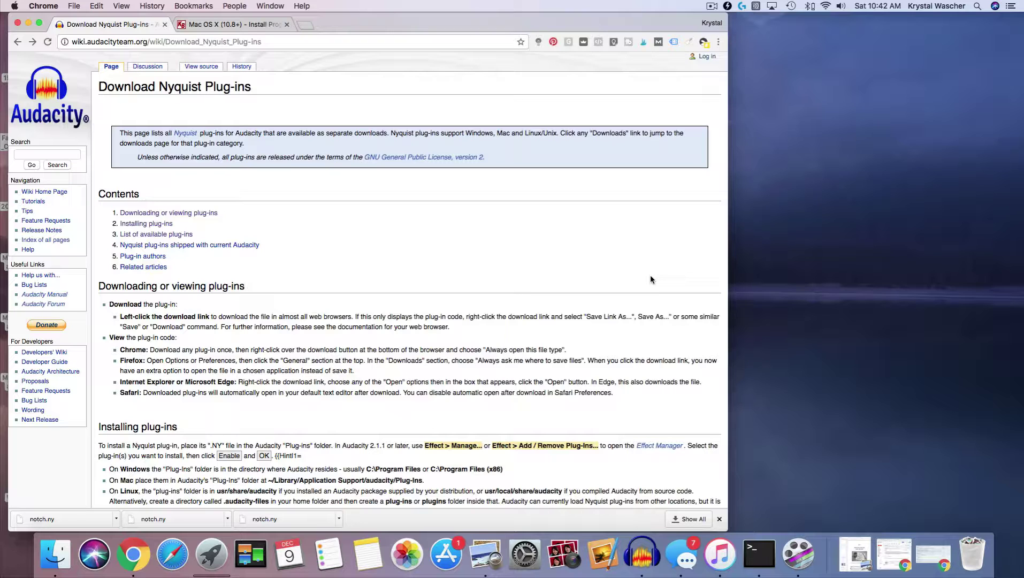
# Step: Open the Level Speech entry under Dynamics Processing in the wiki's list of Nyquist effect plug-ins
pyautogui.scroll(-1, 650, 280)
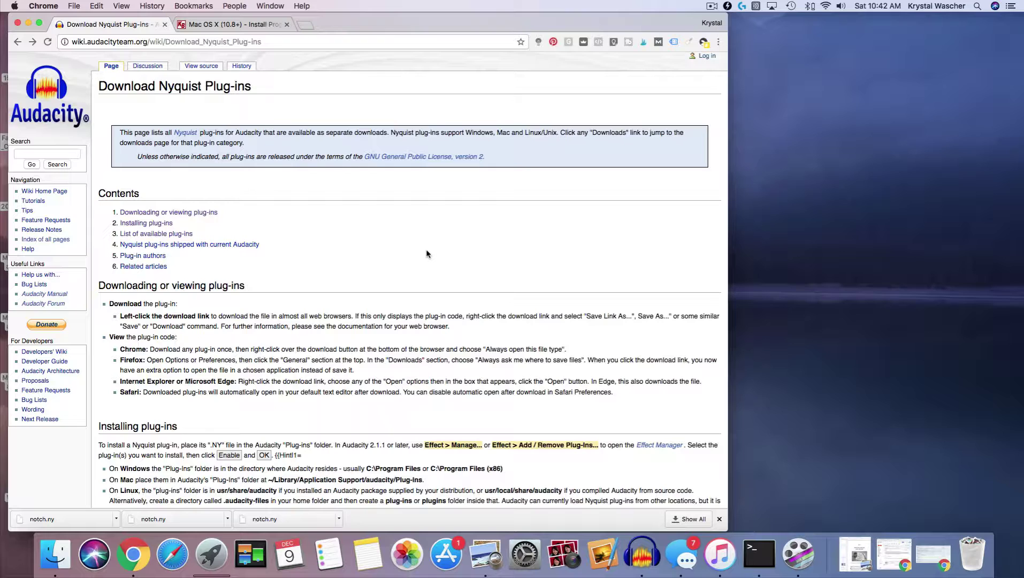
pyautogui.scroll(-1, 426, 249)
pyautogui.scroll(-1, 426, 256)
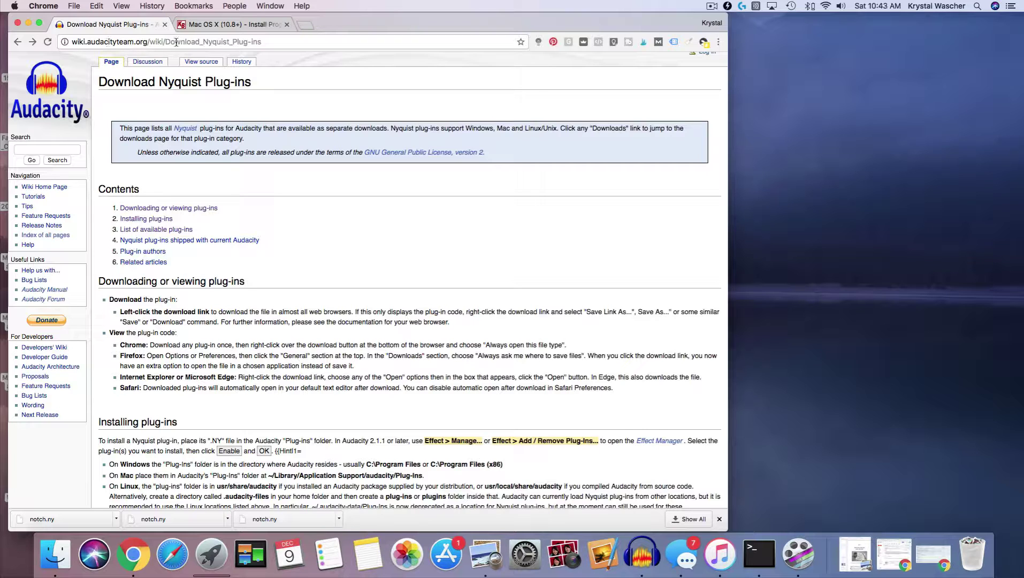
pyautogui.scroll(-3, 250, 234)
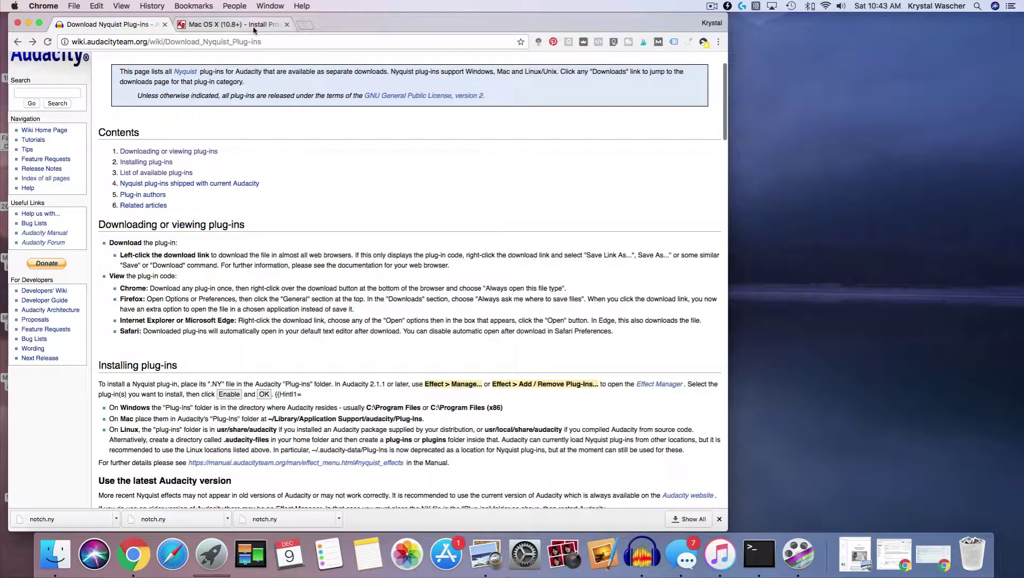
pyautogui.scroll(-15, 291, 268)
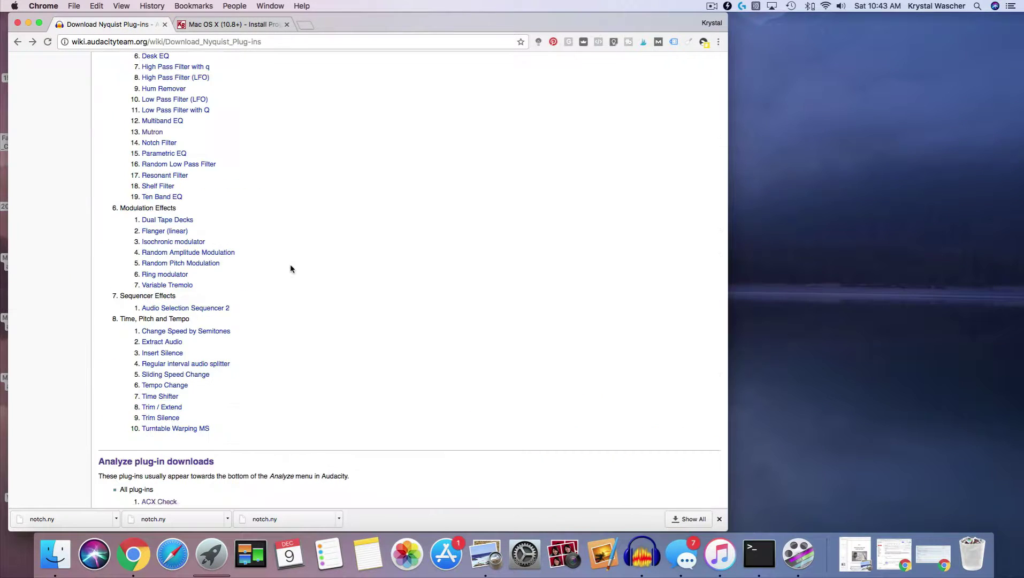
pyautogui.scroll(8, 291, 267)
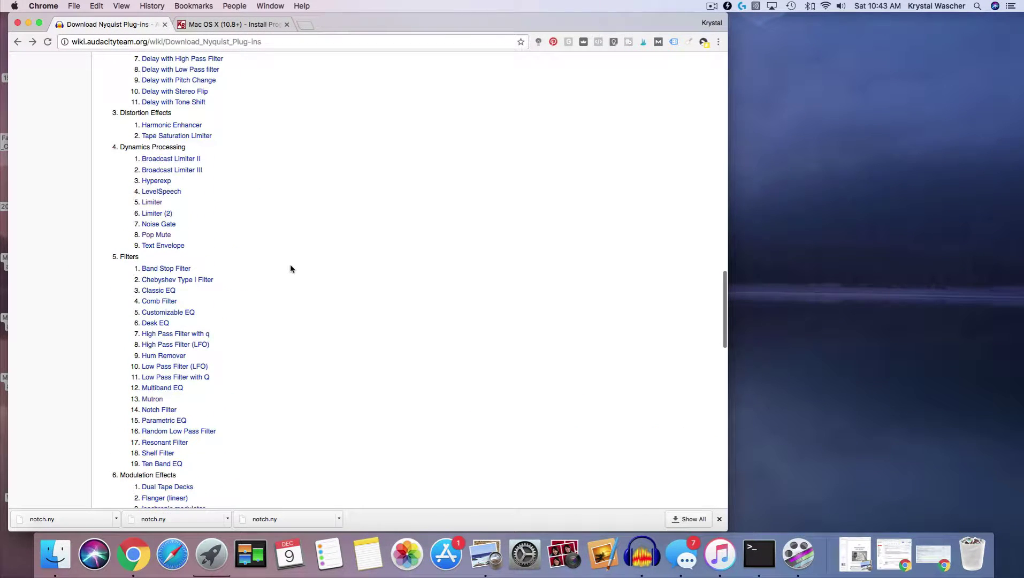
pyautogui.click(162, 191)
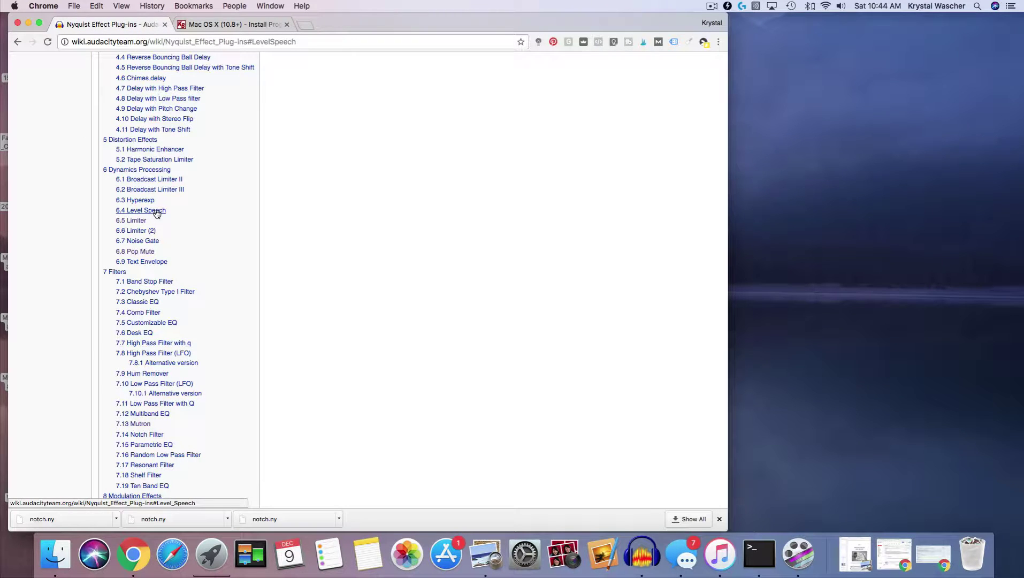
pyautogui.click(156, 211)
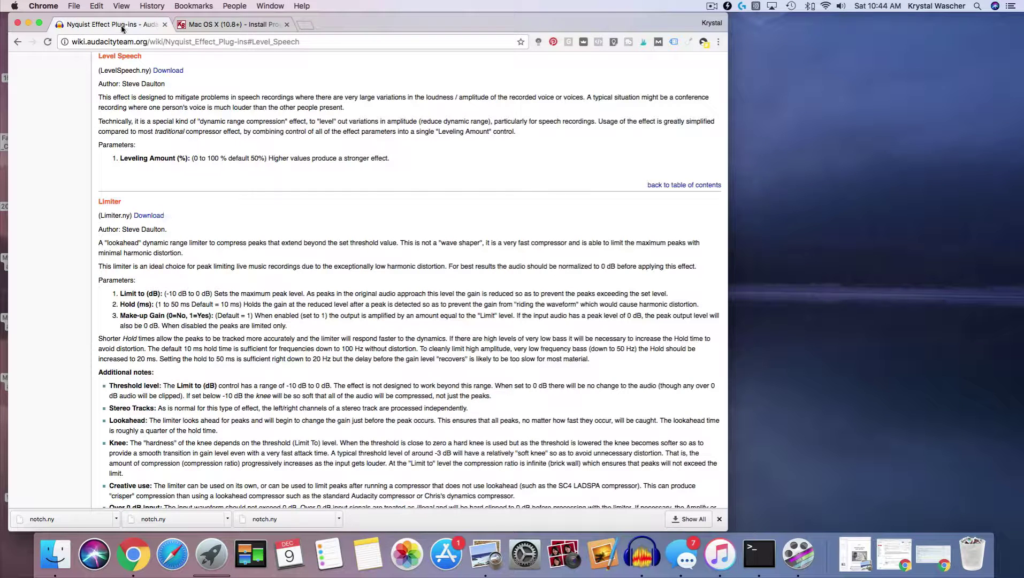
# Step: Download the Level Speech plug-in, saving it to the Desktop as LevelSpeech in NY File (.ny) format, and place its icon beside the browser
pyautogui.click(171, 72)
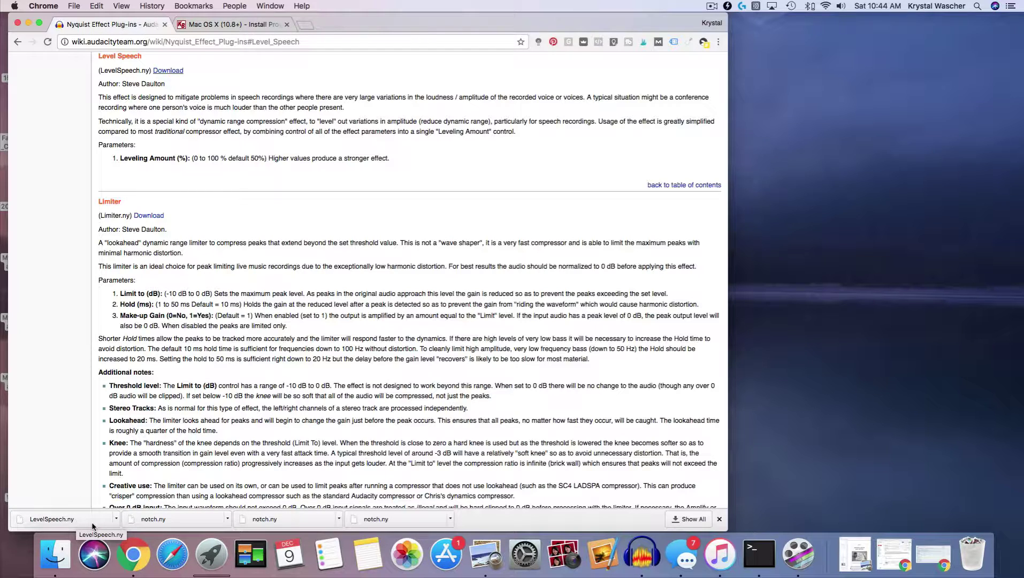
pyautogui.click(168, 70)
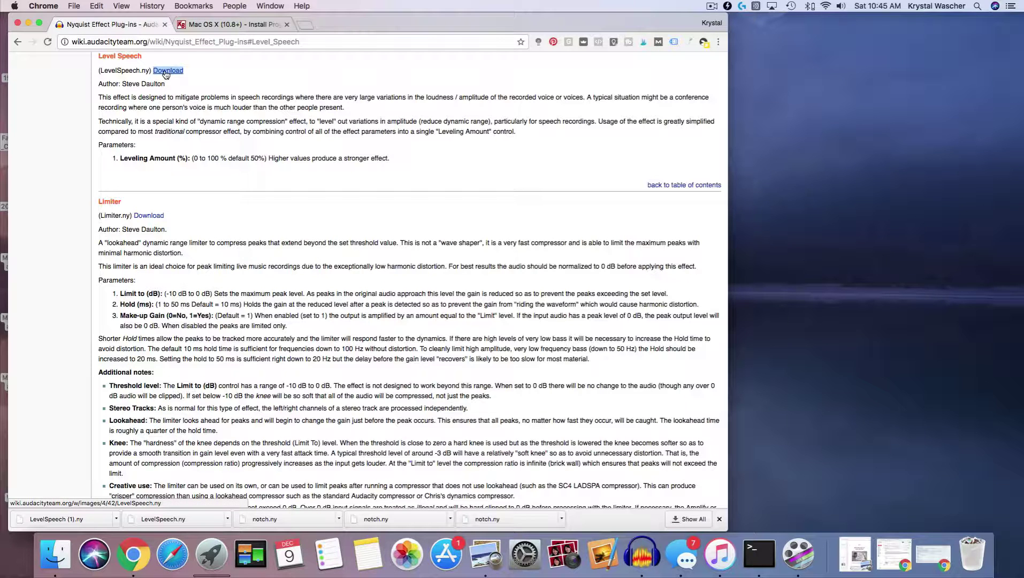
pyautogui.rightClick(166, 73)
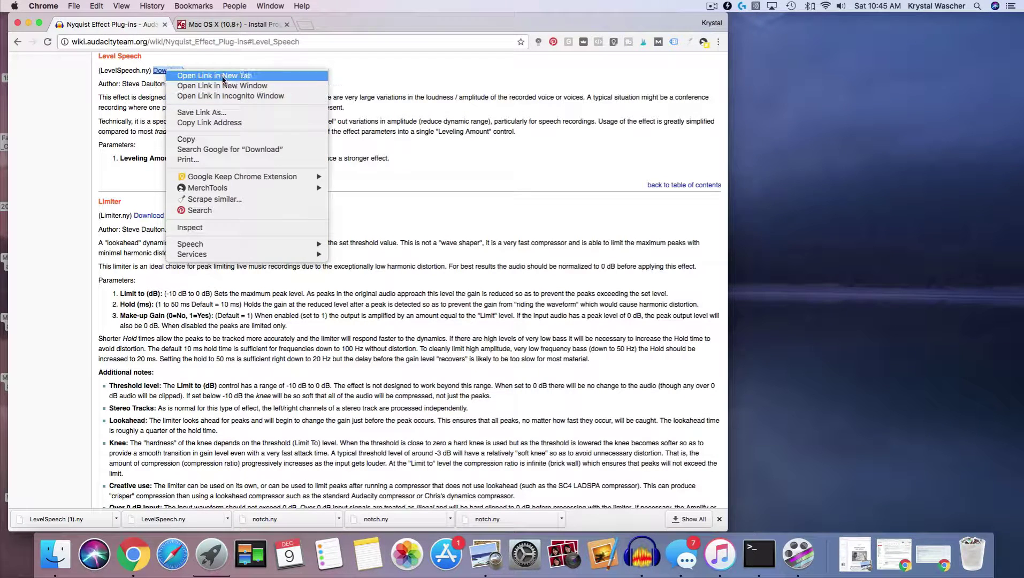
pyautogui.click(221, 113)
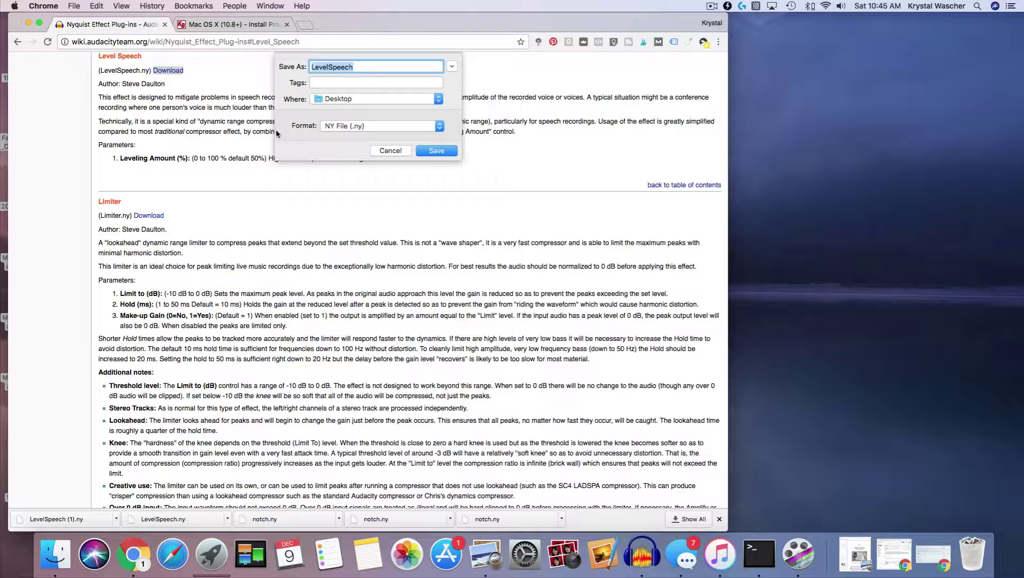
pyautogui.click(332, 129)
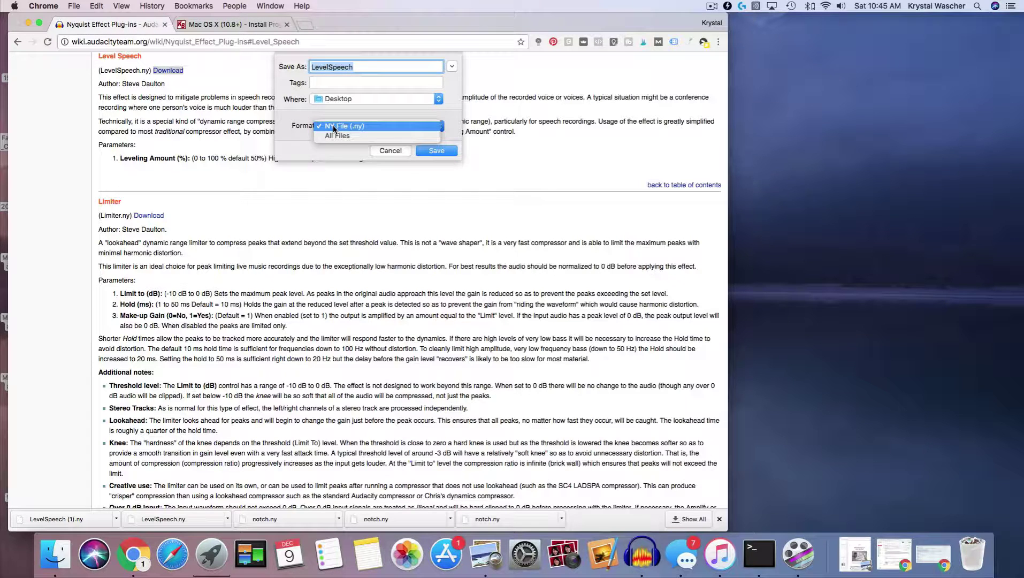
pyautogui.click(334, 127)
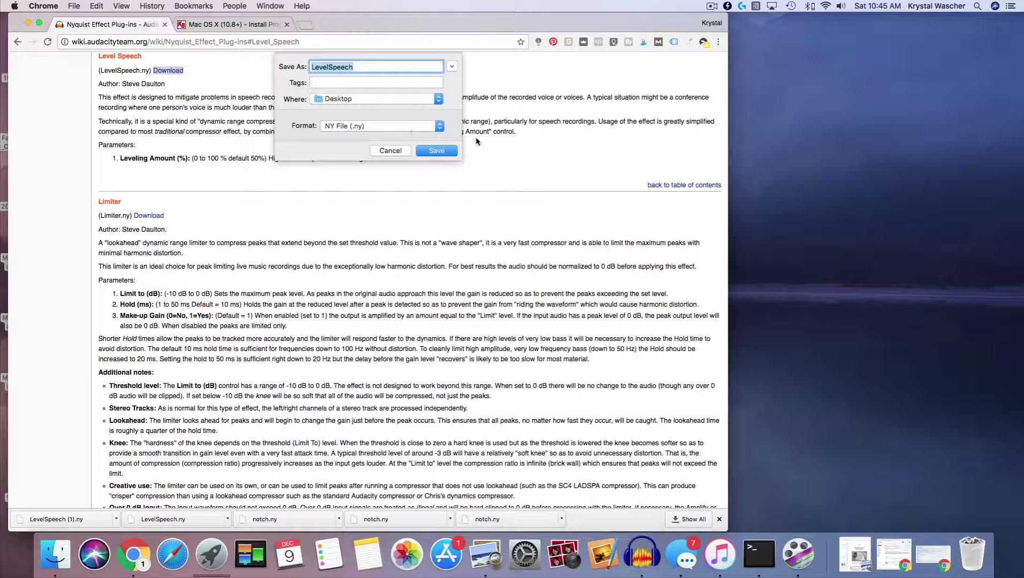
pyautogui.click(447, 152)
pyautogui.moveTo(993, 35); pyautogui.dragTo(791, 50)
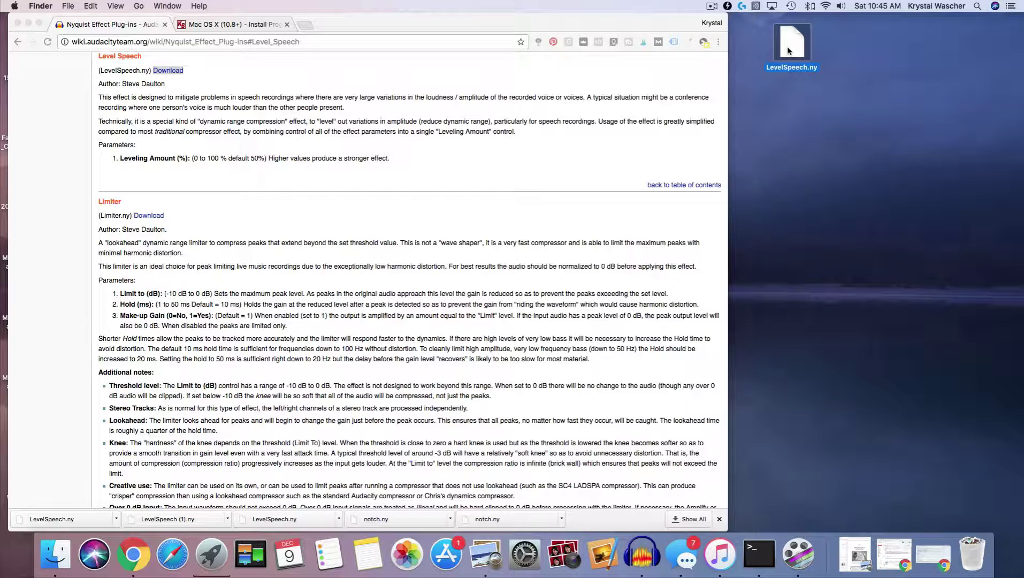
# Step: Return to the wiki's Installing plug-ins section and copy the Mac folder path ~/Library/Application Support/audacity/Plug-Ins
pyautogui.click(110, 74)
pyautogui.press('super+bracketleft')
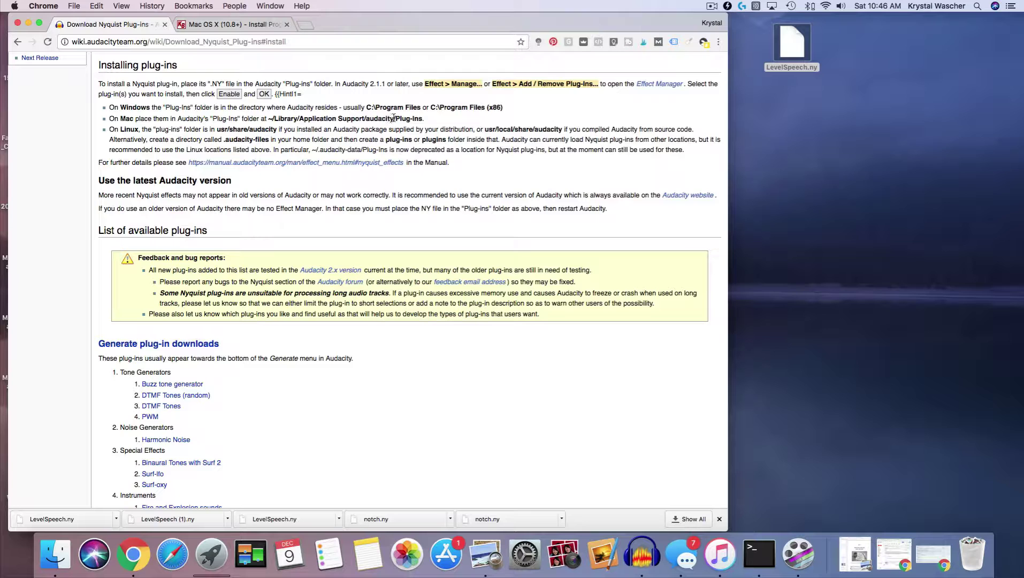
pyautogui.scroll(-1, 423, 119)
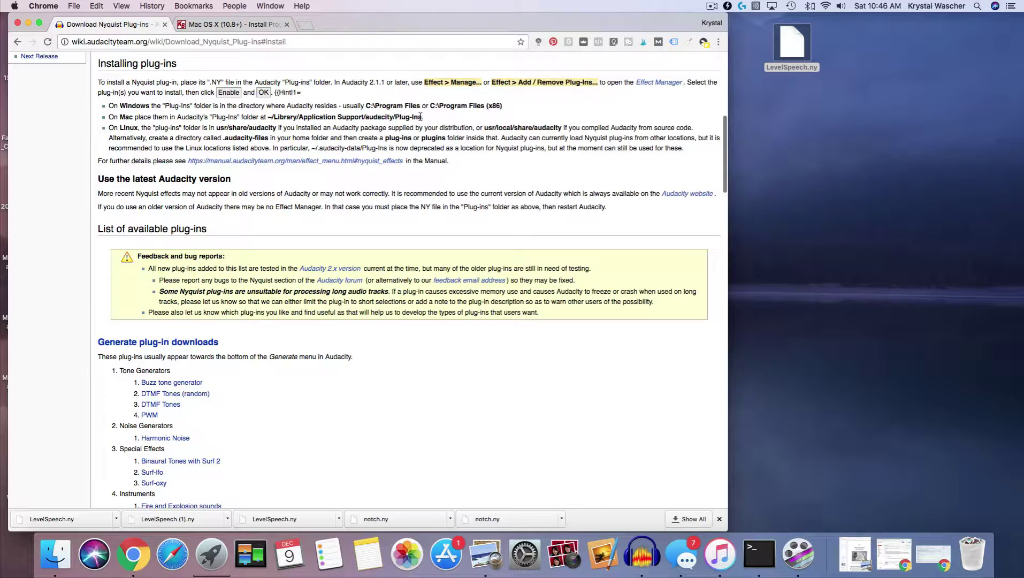
pyautogui.moveTo(421, 117); pyautogui.dragTo(267, 116)
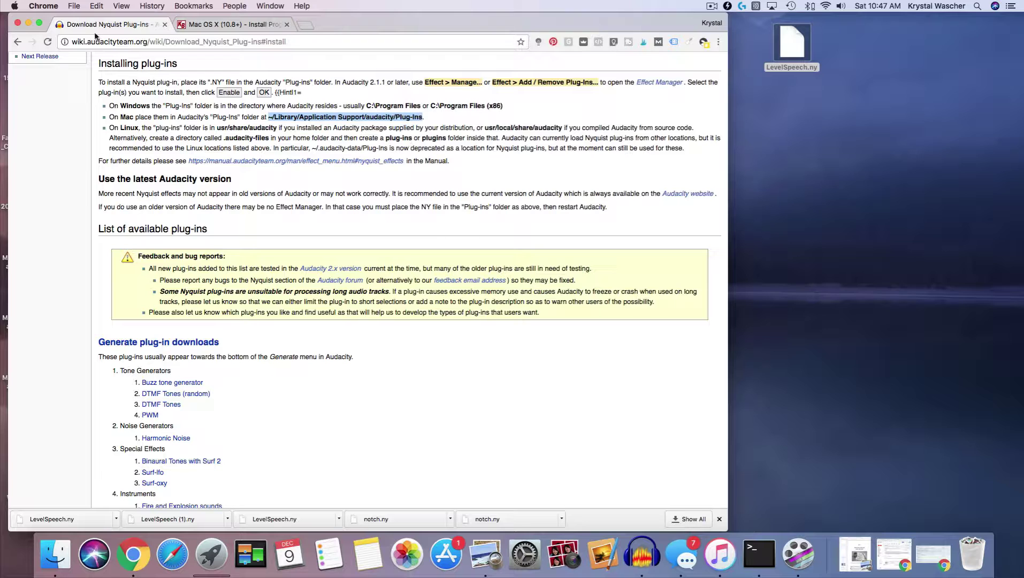
pyautogui.click(94, 7)
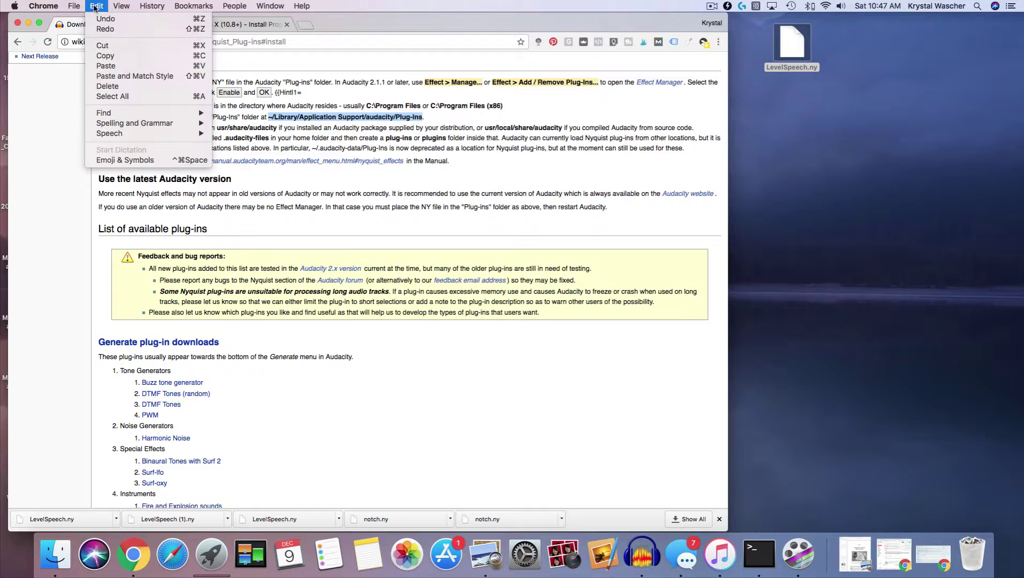
pyautogui.click(105, 56)
# Step: Open the folder at the copied path through Spotlight and move LevelSpeech.ny from the desktop into it
pyautogui.press('super+space')
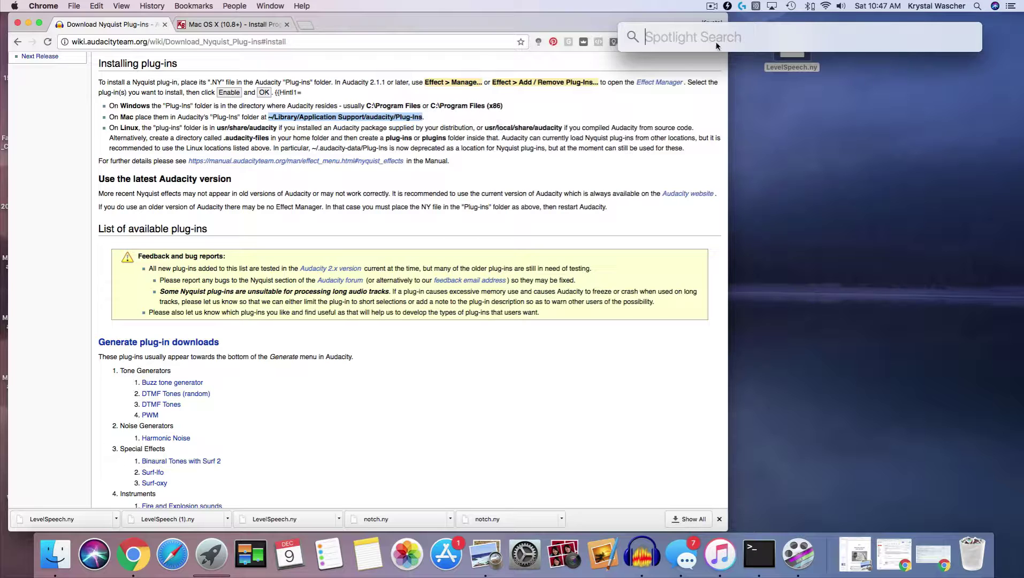
pyautogui.press('super+v')
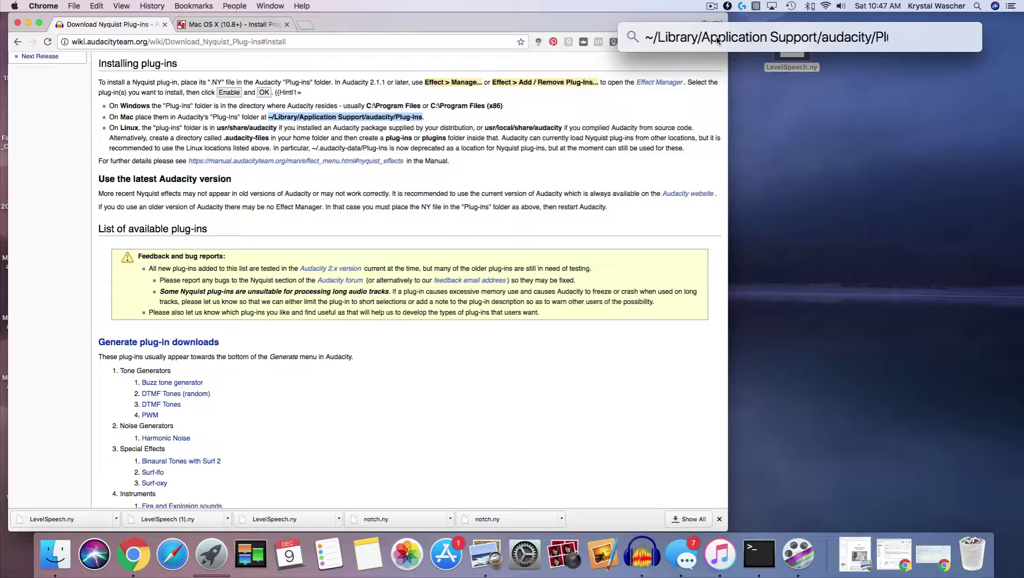
pyautogui.click(793, 63)
pyautogui.press('super+space')
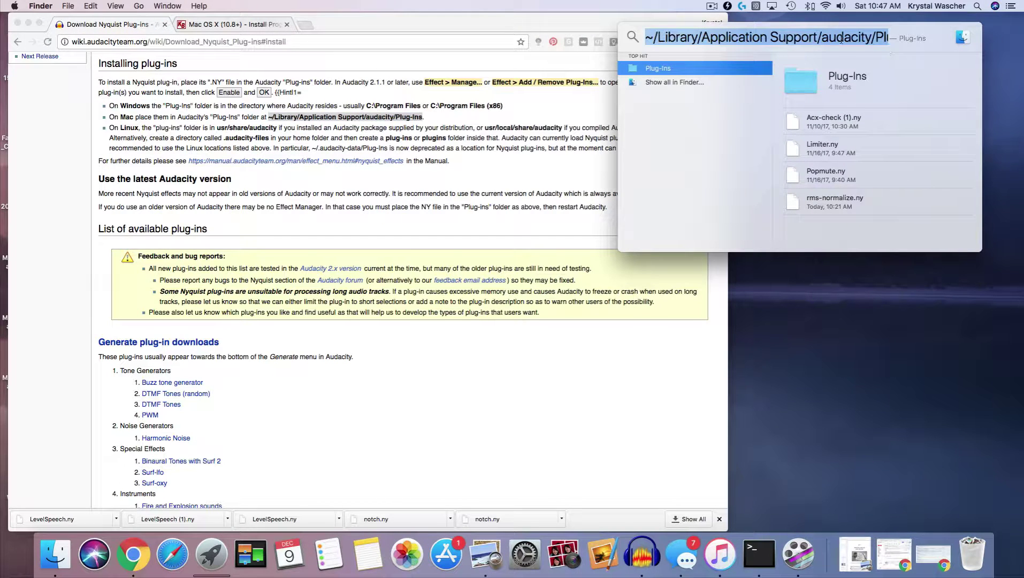
pyautogui.doubleClick(800, 87)
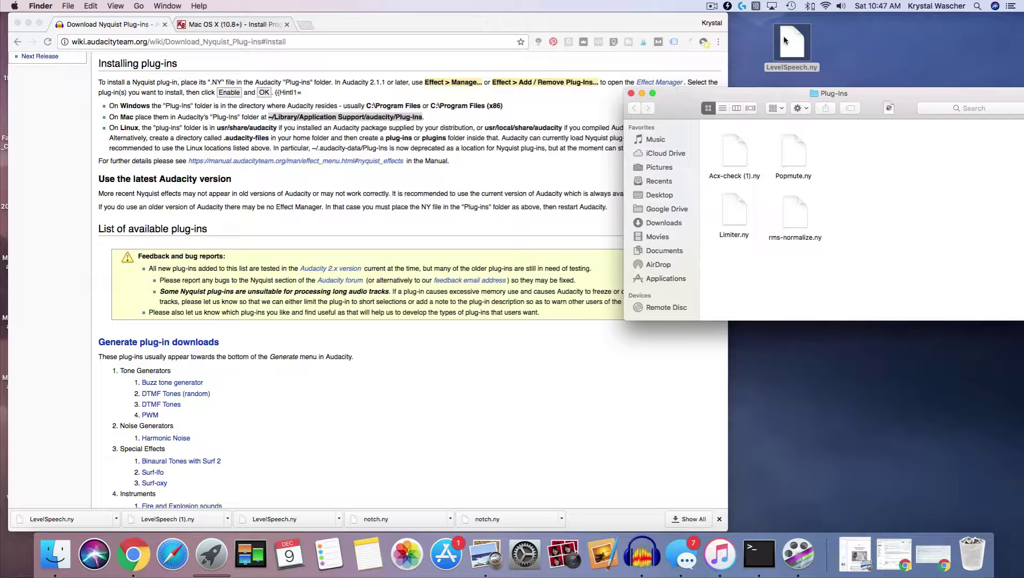
pyautogui.moveTo(786, 36); pyautogui.dragTo(852, 145)
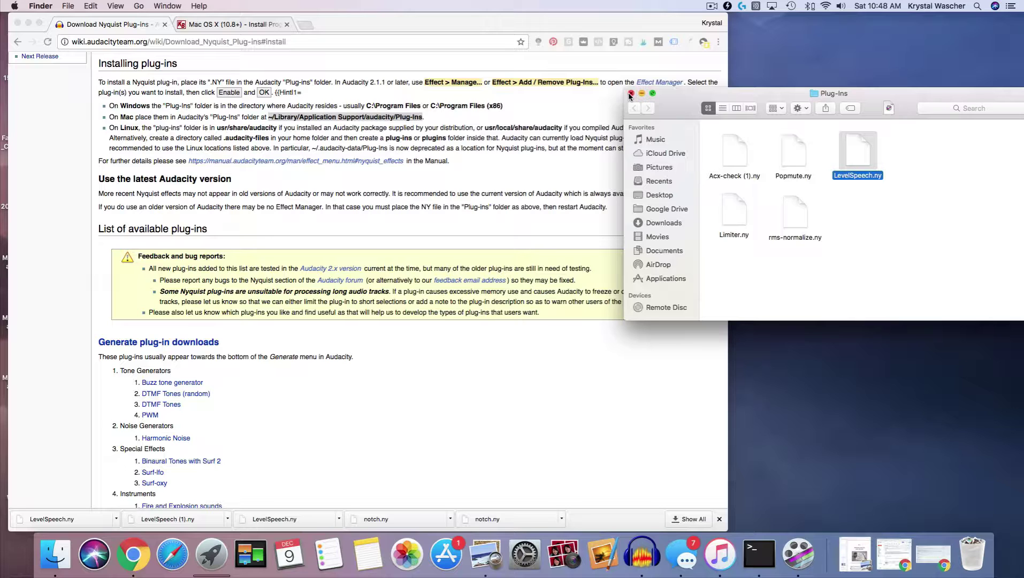
pyautogui.moveTo(637, 94); pyautogui.dragTo(629, 94)
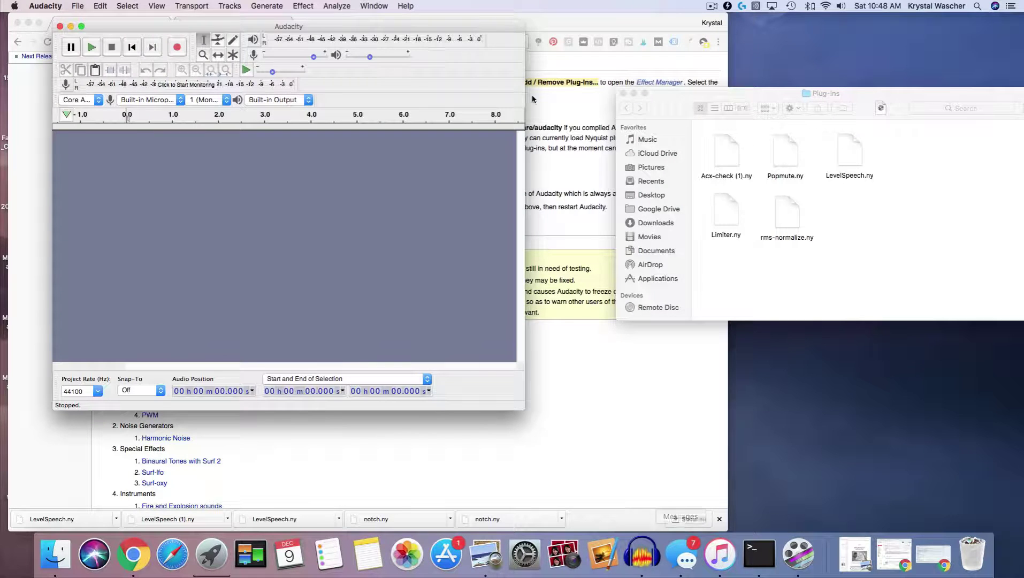
# Step: Switch to Audacity and show only the new plug-ins in the Plug-in Manager
pyautogui.click(303, 6)
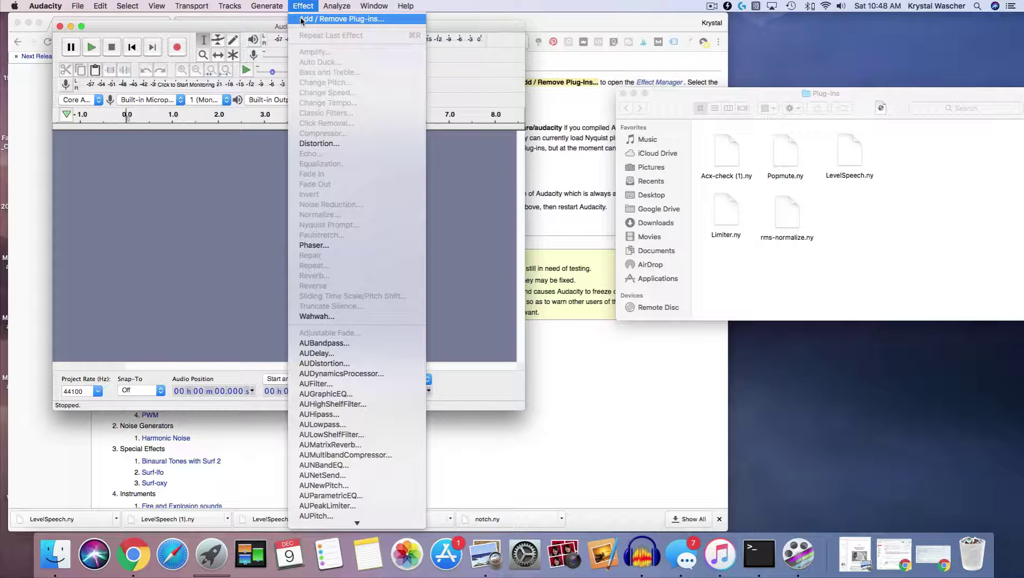
pyautogui.click(303, 19)
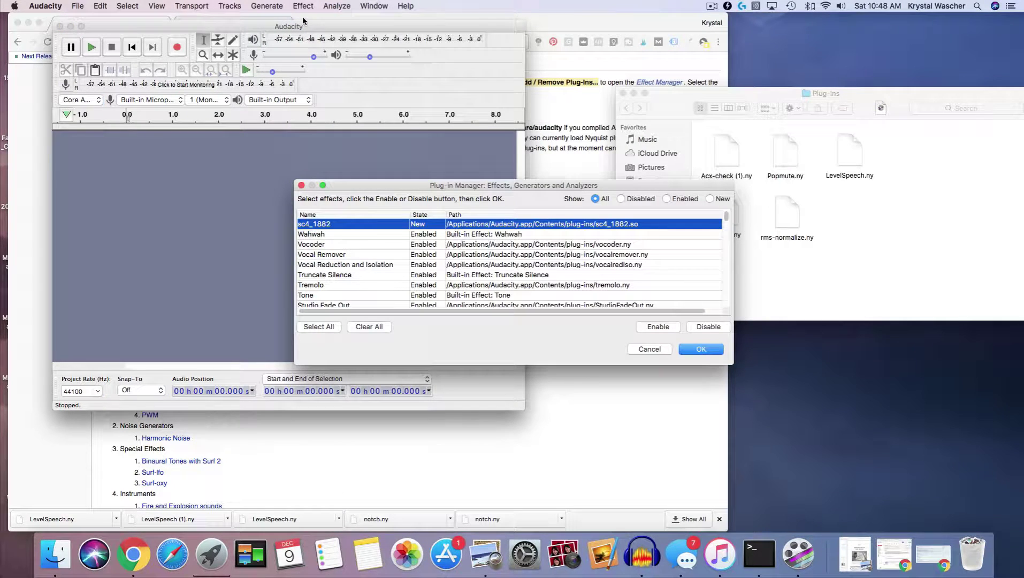
pyautogui.moveTo(504, 185); pyautogui.dragTo(386, 83)
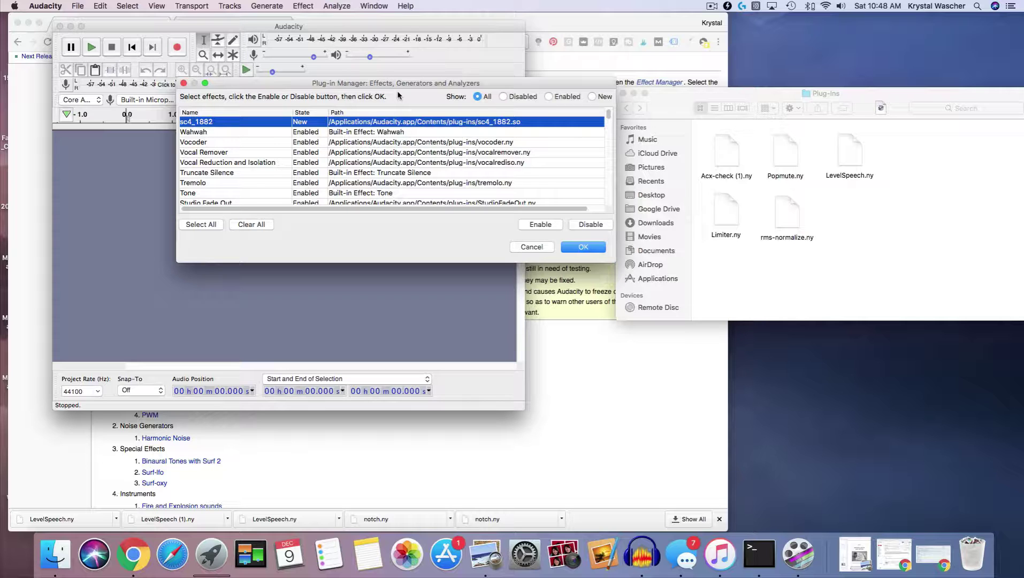
pyautogui.scroll(-3, 406, 164)
pyautogui.scroll(3, 453, 141)
pyautogui.click(591, 96)
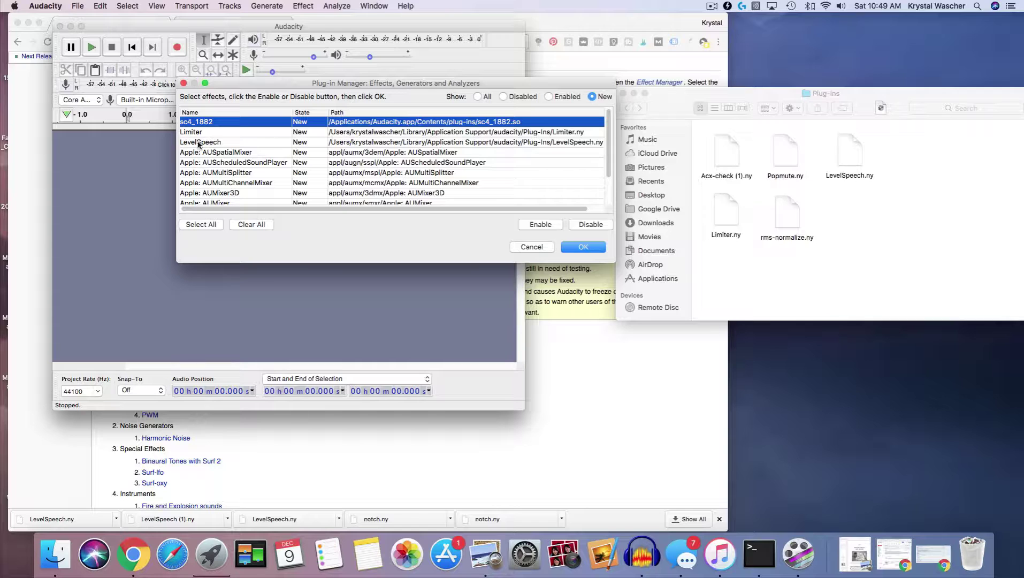
# Step: Enable the LevelSpeech plug-in and apply the change
pyautogui.click(454, 143)
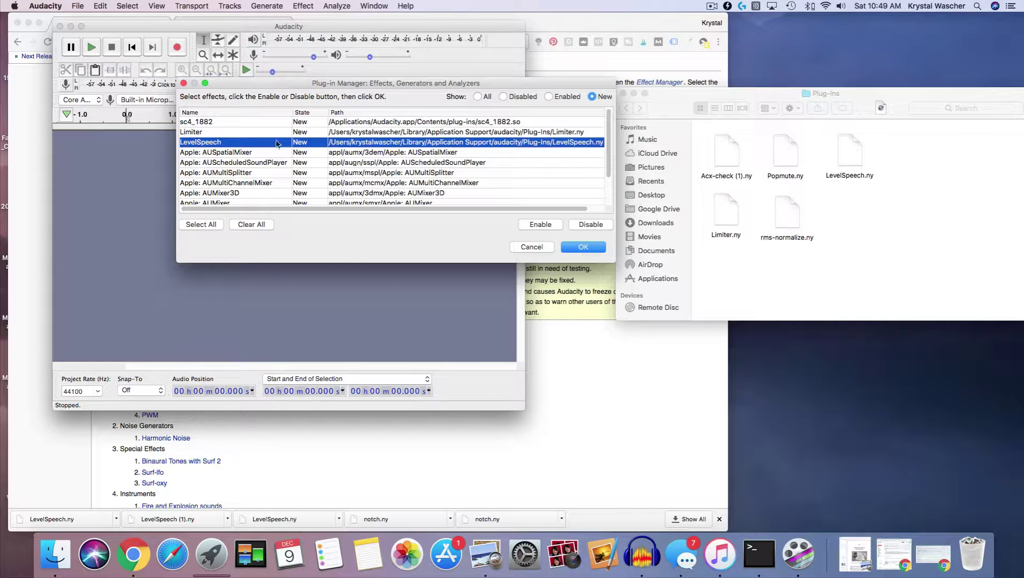
pyautogui.click(539, 224)
pyautogui.press('Return')
# Step: Check the list of available effects for Level Speech
pyautogui.click(303, 6)
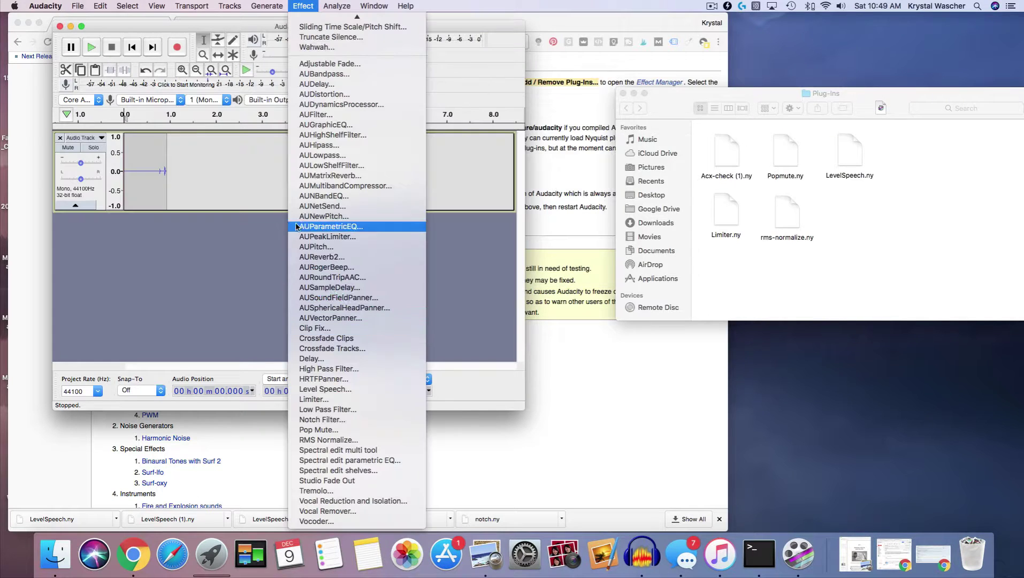
pyautogui.scroll(5, 365, 169)
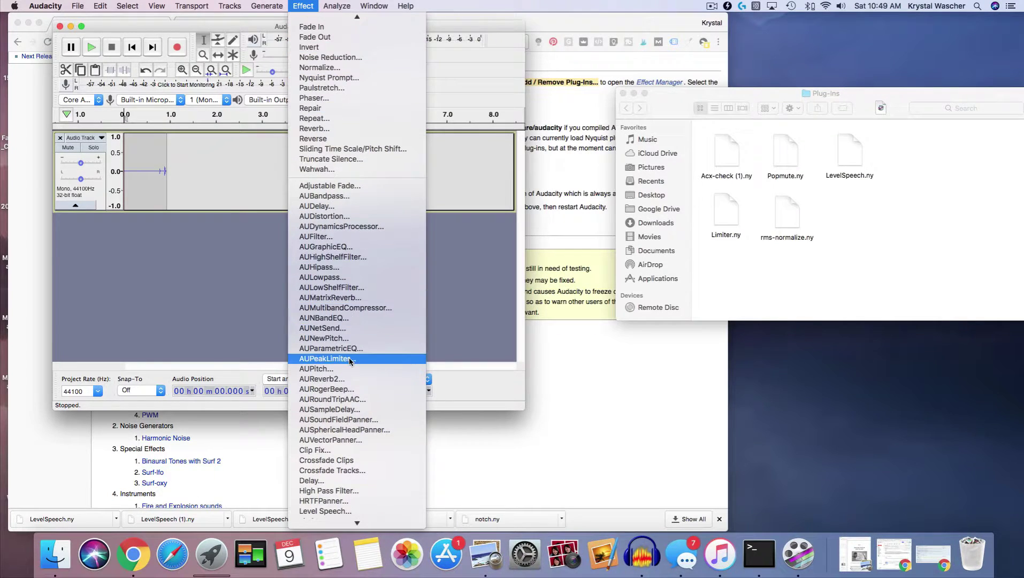
pyautogui.scroll(-5, 349, 358)
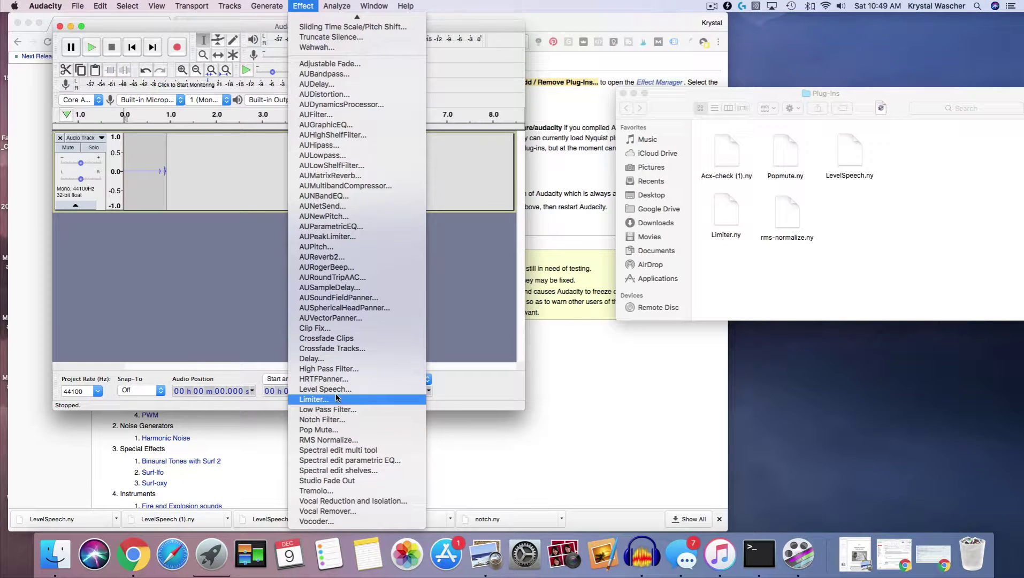